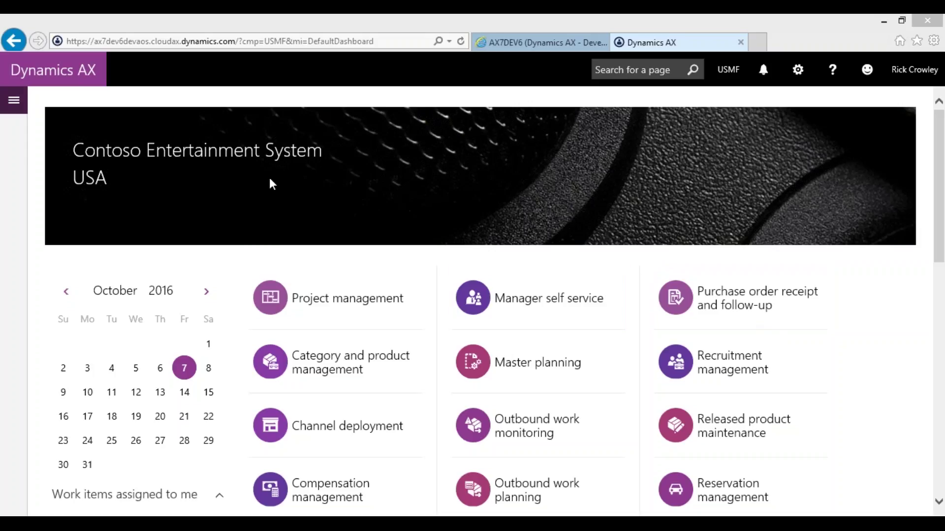
Step: Browse the modules list, then return to the dashboard showing the Project management workspace
{"action": "left_click", "coordinate": [12, 102]}
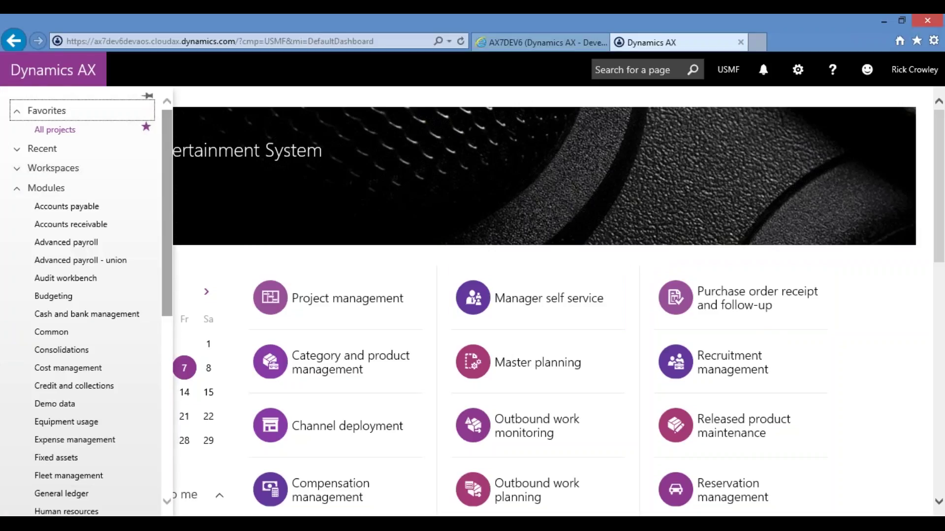
{"action": "scroll", "coordinate": [148, 246], "scroll_direction": "down", "scroll_amount": 5}
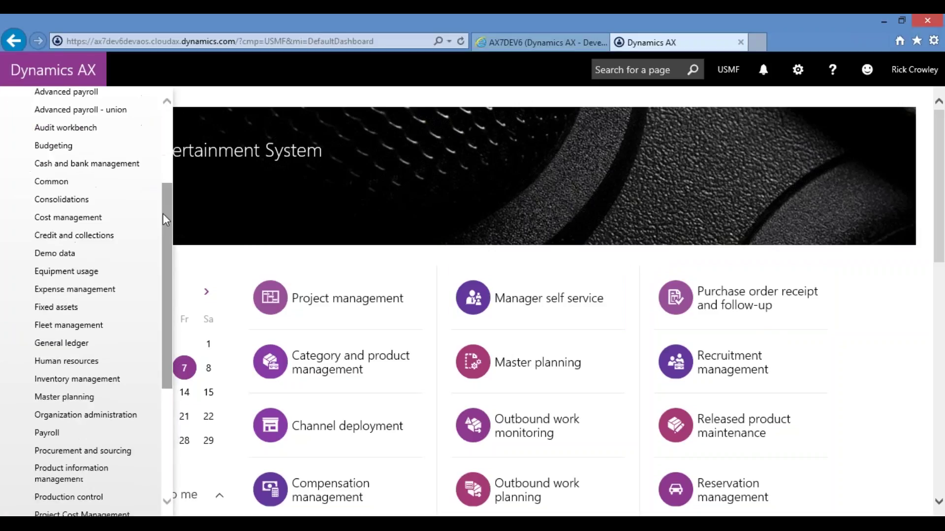
{"action": "scroll", "coordinate": [157, 277], "scroll_direction": "down", "scroll_amount": 1}
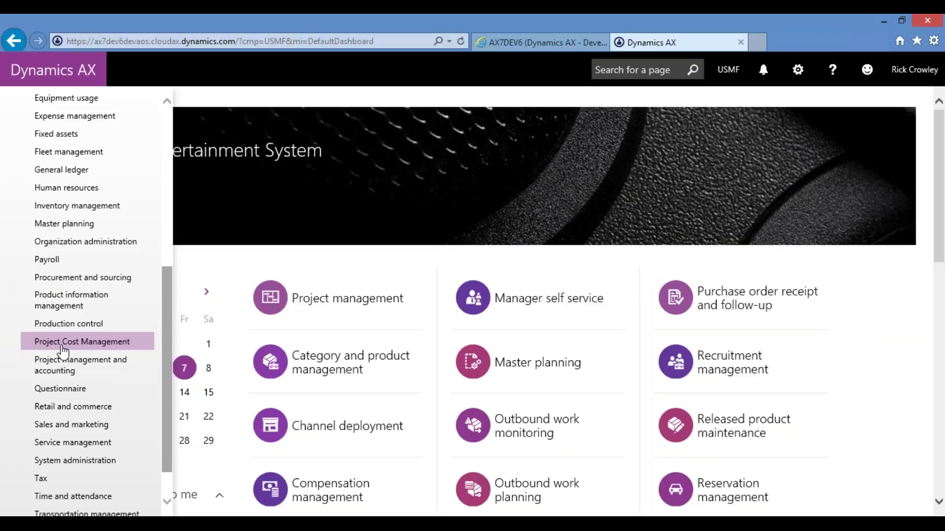
{"action": "left_click", "coordinate": [221, 269]}
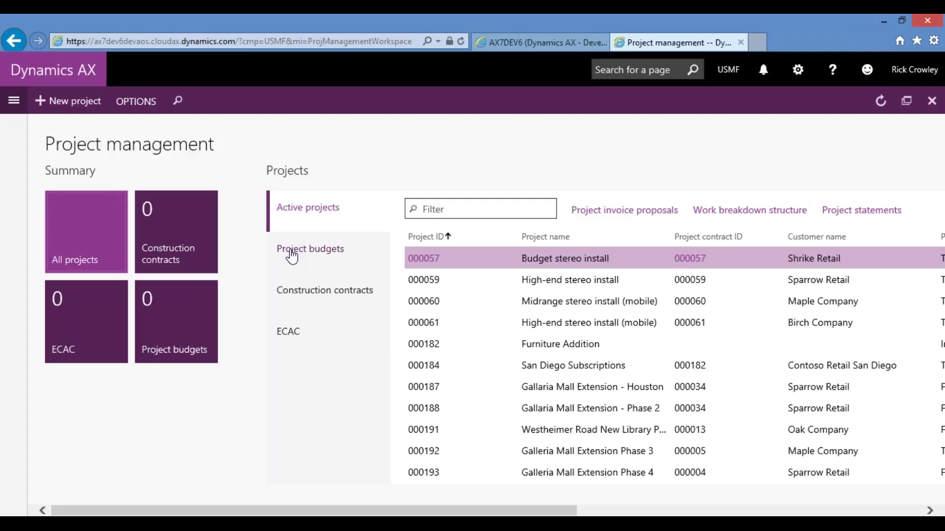
Step: Open the All projects list and review its PROJECT, MANAGE and PROJECT COST MANAGEMENT actions
{"action": "left_click", "coordinate": [104, 238]}
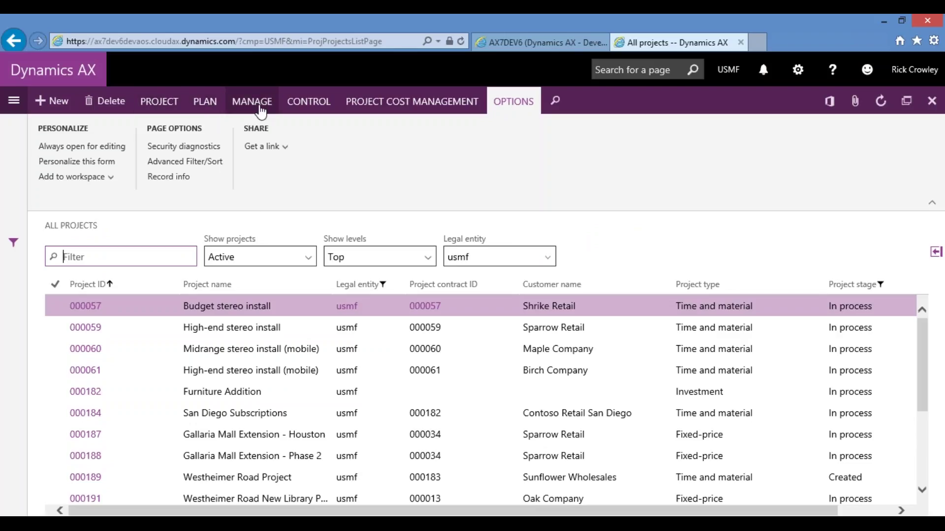
{"action": "left_click", "coordinate": [173, 103]}
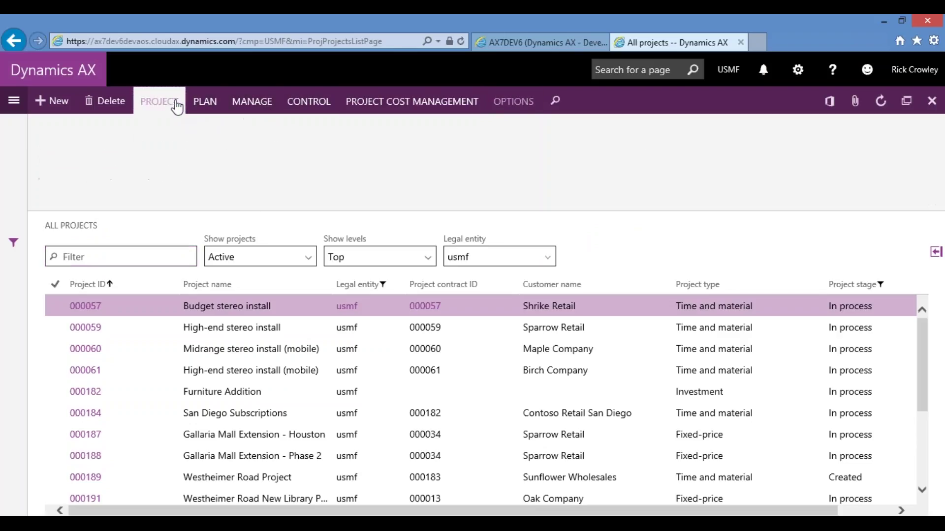
{"action": "left_click", "coordinate": [267, 105]}
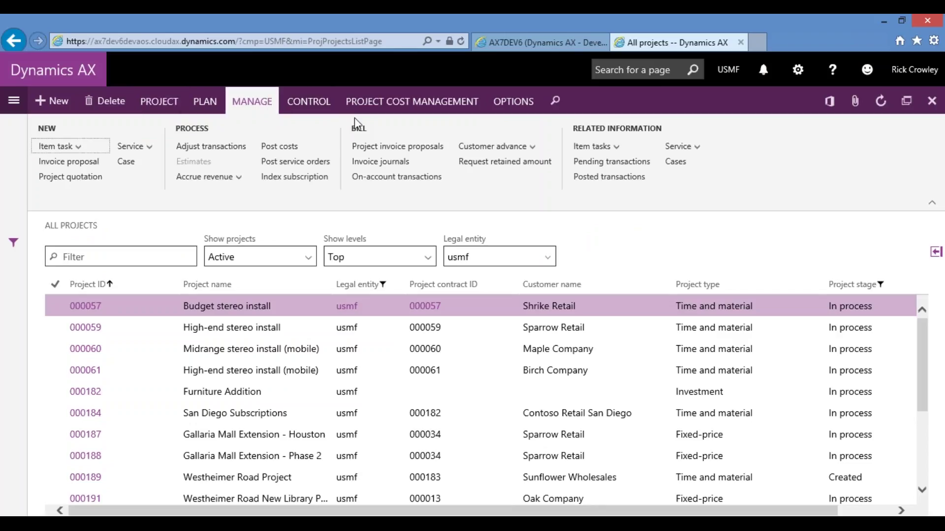
{"action": "left_click", "coordinate": [385, 108]}
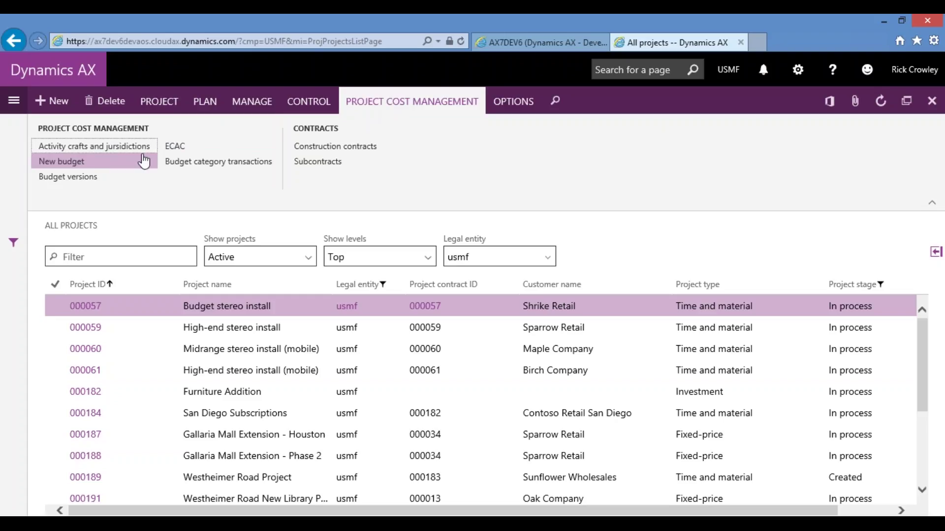
{"action": "left_click", "coordinate": [177, 142]}
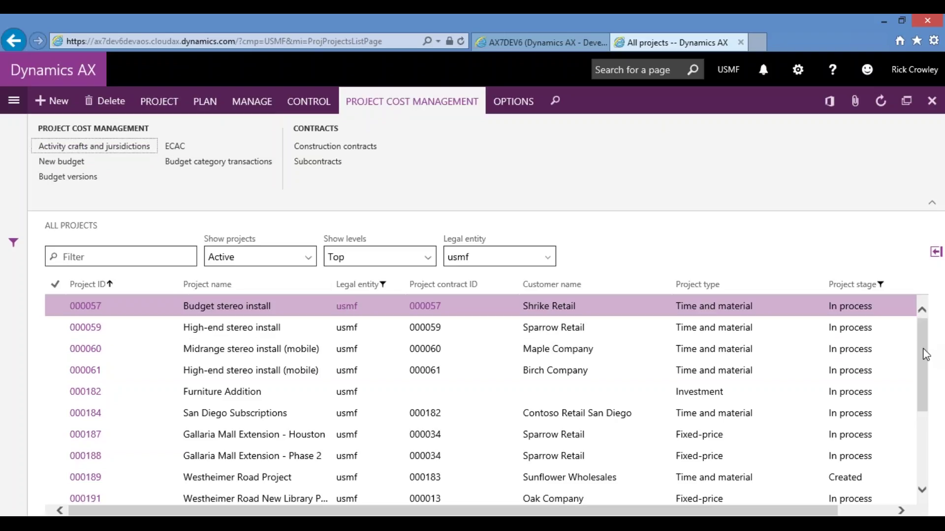
{"action": "left_click_drag", "start_coordinate": [926, 353], "coordinate": [926, 339]}
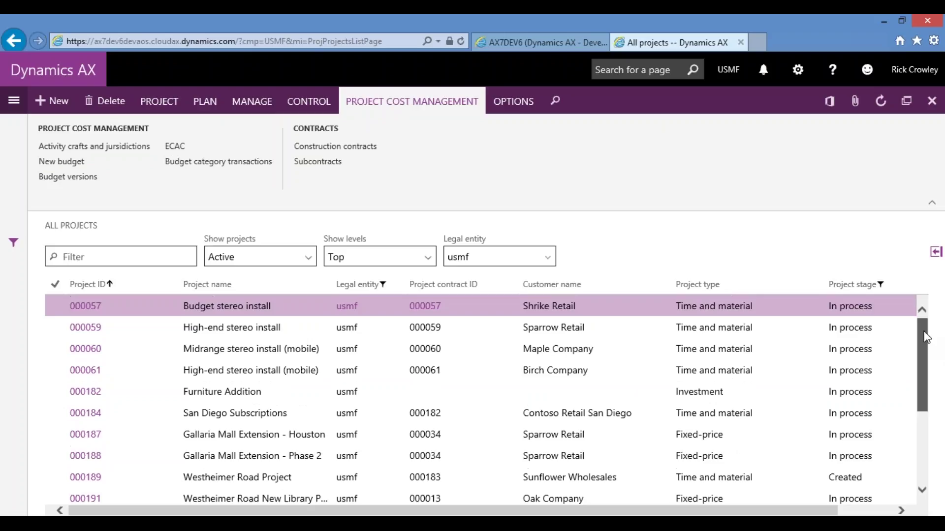
{"action": "left_click", "coordinate": [111, 261]}
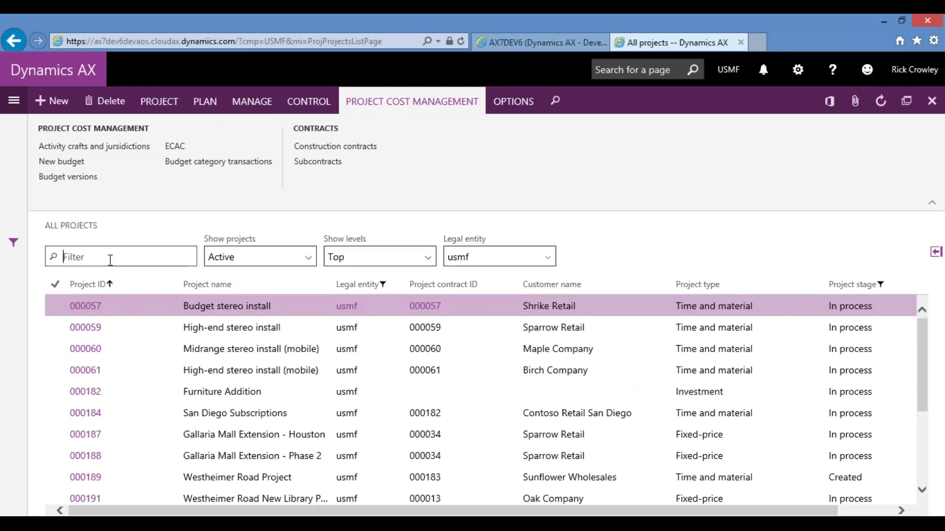
{"action": "type", "text": "f"}
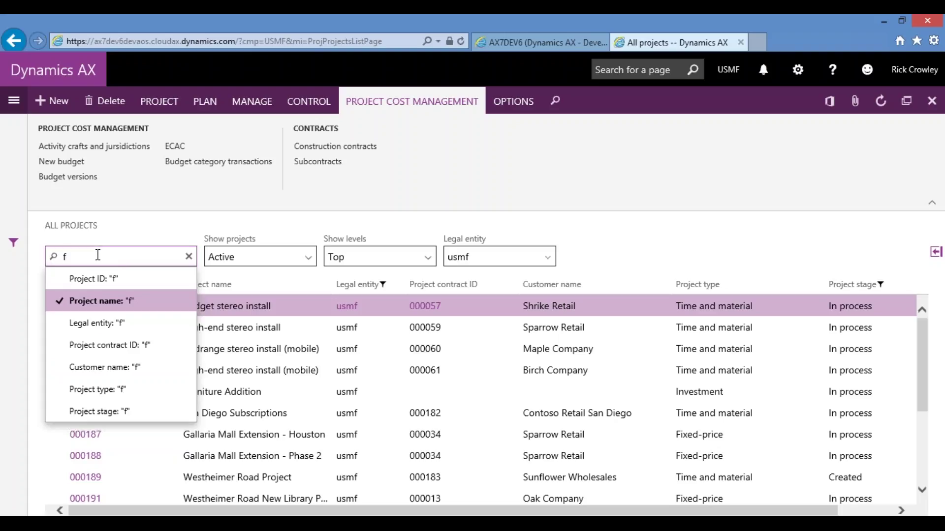
{"action": "key", "text": "BackSpace"}
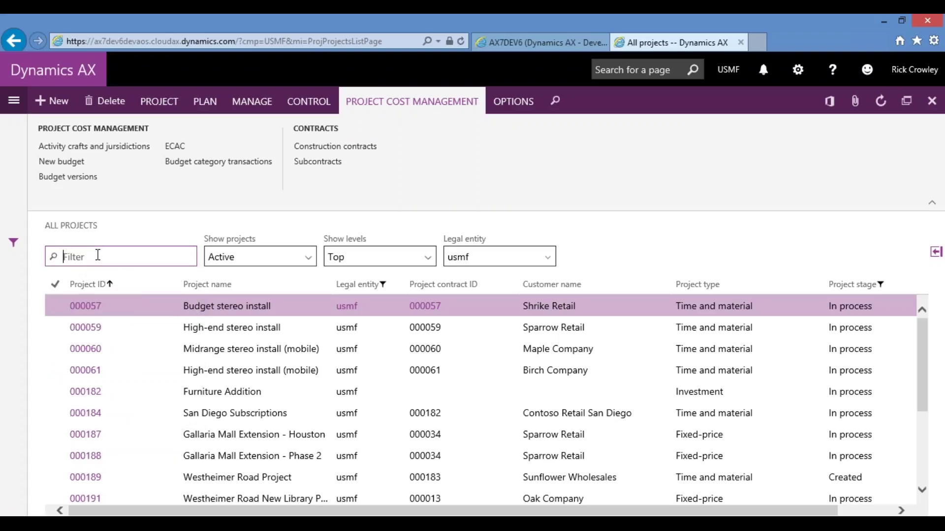
Step: Start a new project, keeping Fixed-price as the project type
{"action": "left_click", "coordinate": [50, 102]}
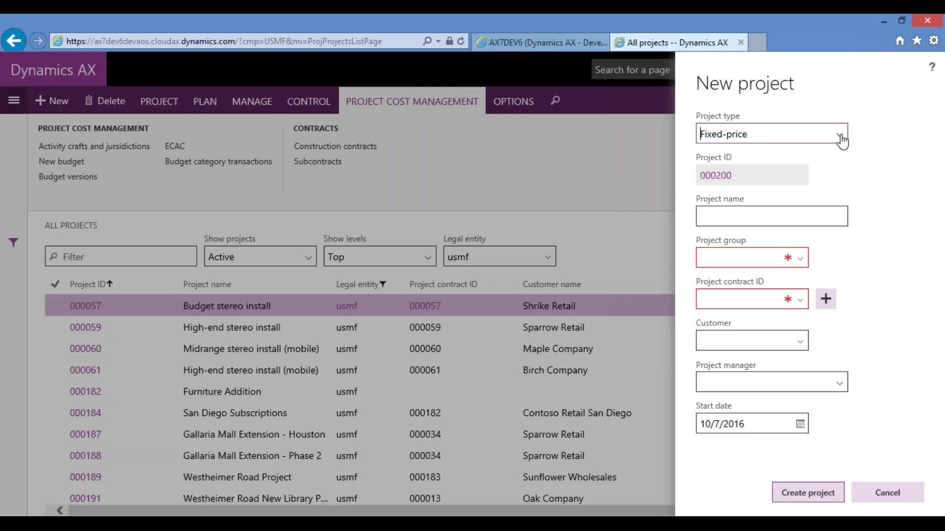
{"action": "left_click", "coordinate": [840, 140]}
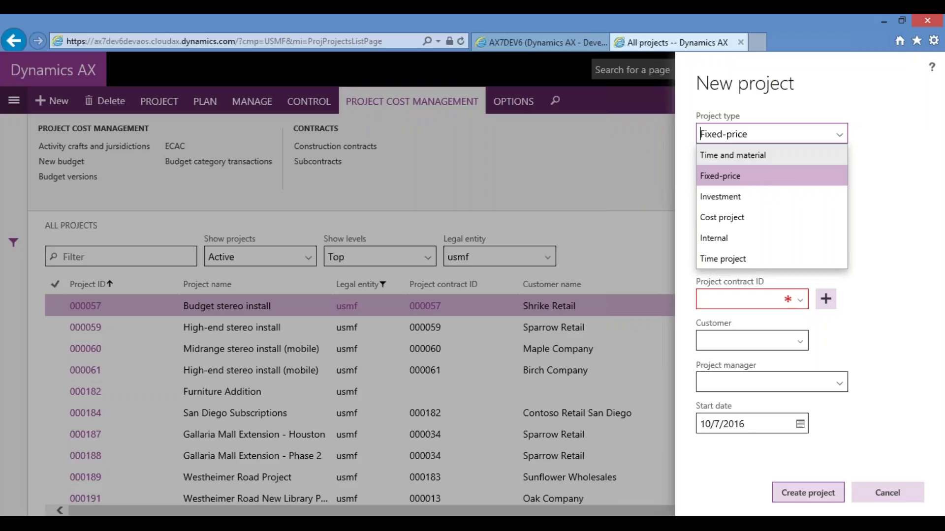
{"action": "left_click", "coordinate": [772, 181]}
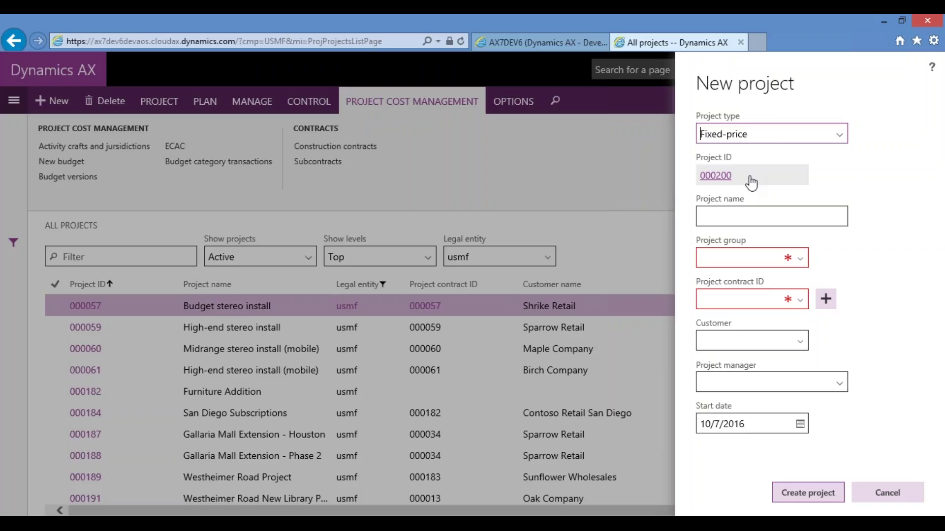
Step: Name the project 'Atlanta Building Two' and assign the FP Fixed Price project group
{"action": "left_click", "coordinate": [753, 211]}
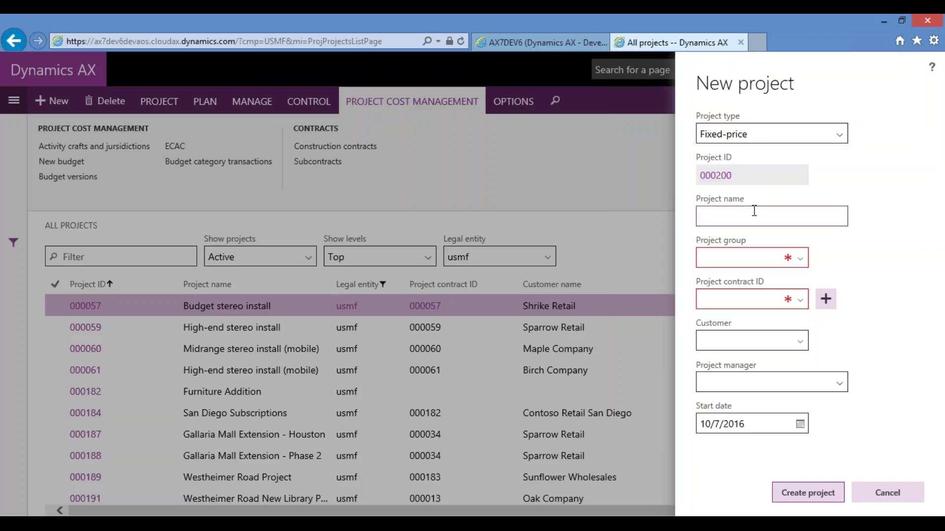
{"action": "type", "text": "Atlanta Building T"}
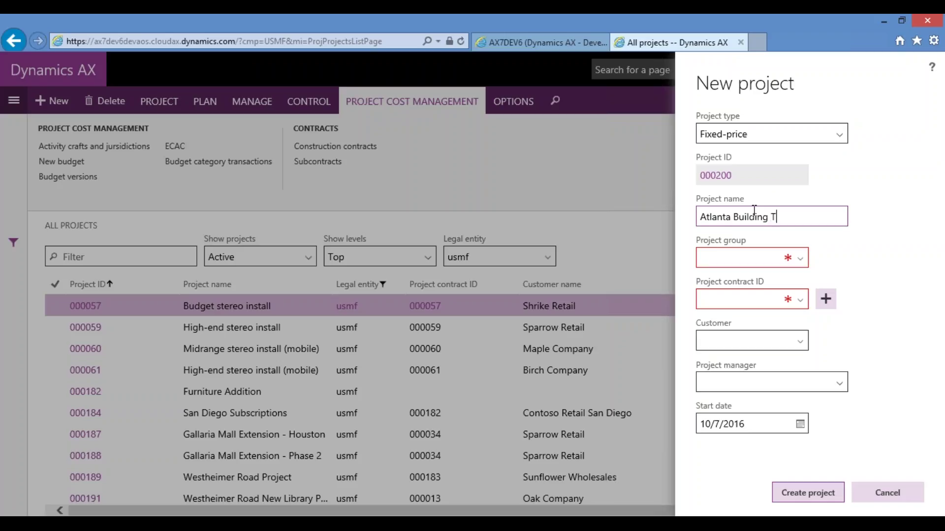
{"action": "type", "text": "wo"}
{"action": "left_click", "coordinate": [806, 262]}
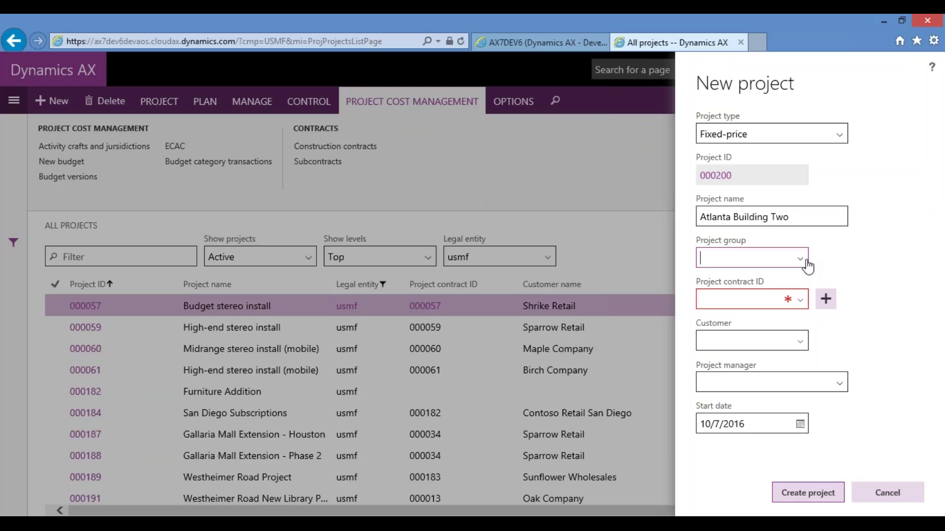
{"action": "left_click", "coordinate": [806, 260]}
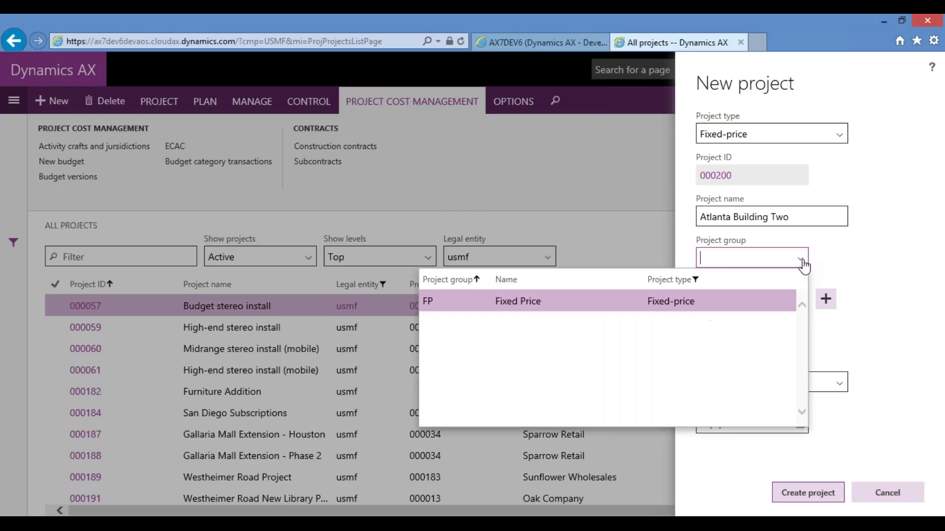
{"action": "left_click", "coordinate": [504, 302]}
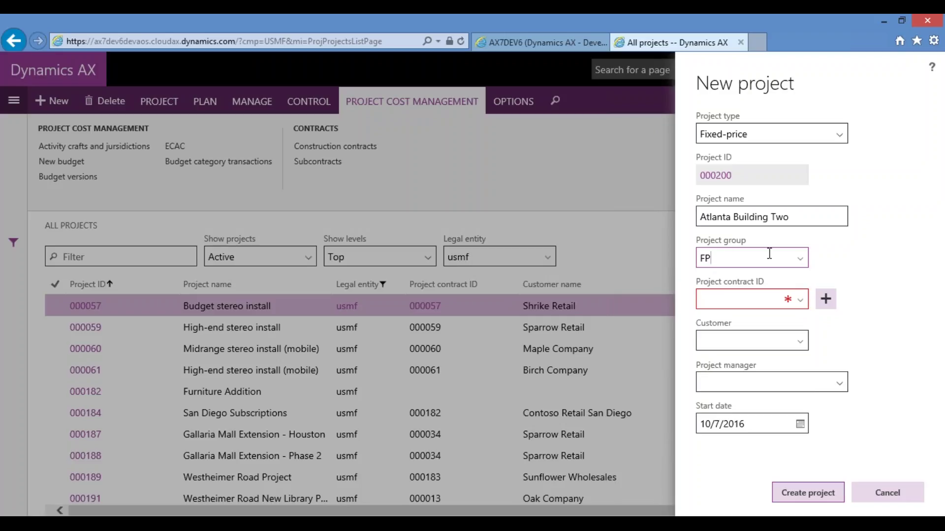
Step: Create a new project contract funded by customer Forest Wholesales and save it
{"action": "left_click", "coordinate": [824, 303]}
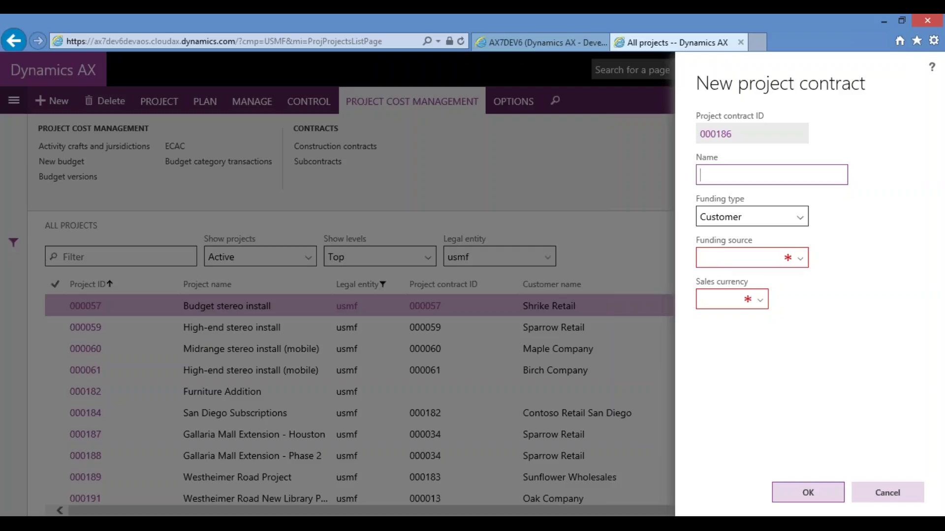
{"action": "left_click", "coordinate": [801, 264]}
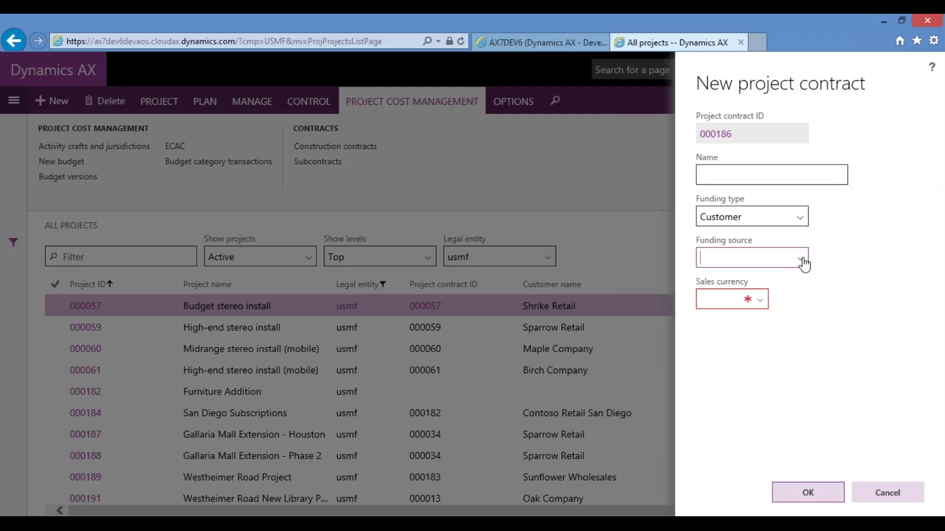
{"action": "left_click", "coordinate": [801, 261]}
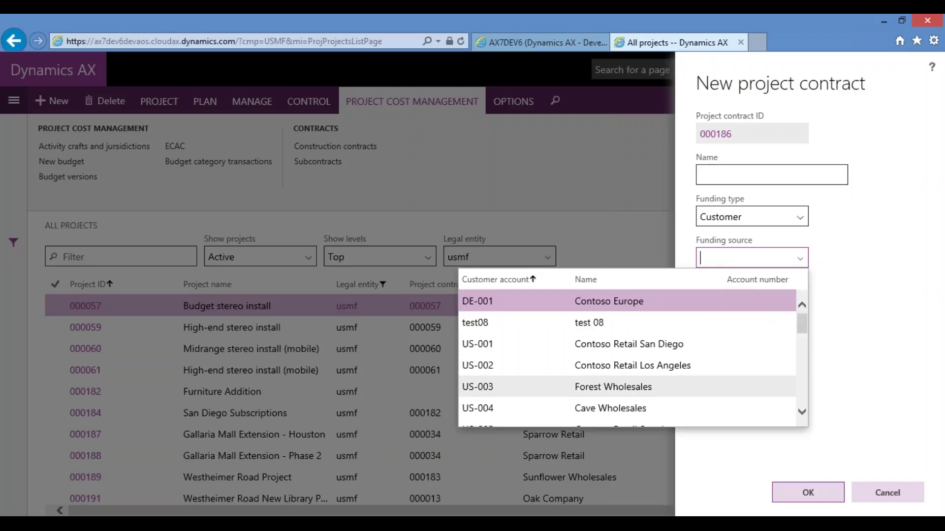
{"action": "left_click", "coordinate": [640, 388]}
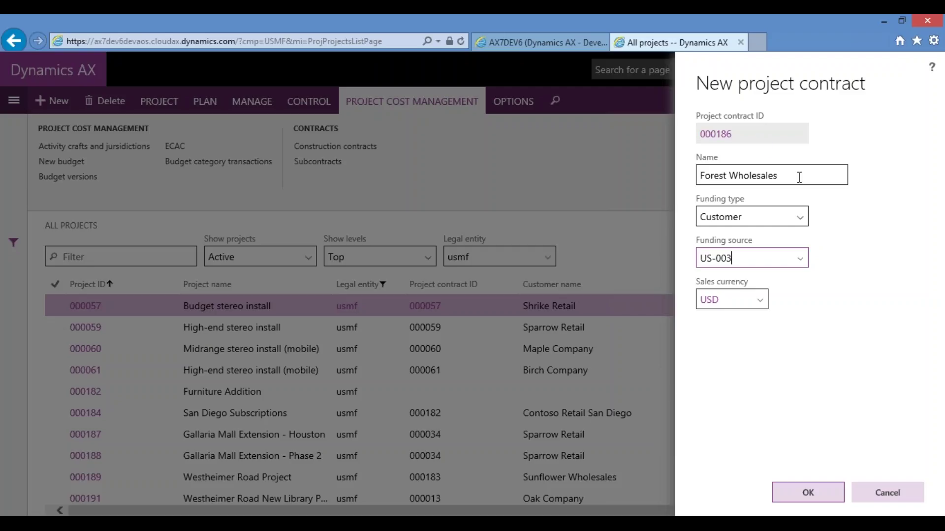
{"action": "left_click", "coordinate": [808, 492]}
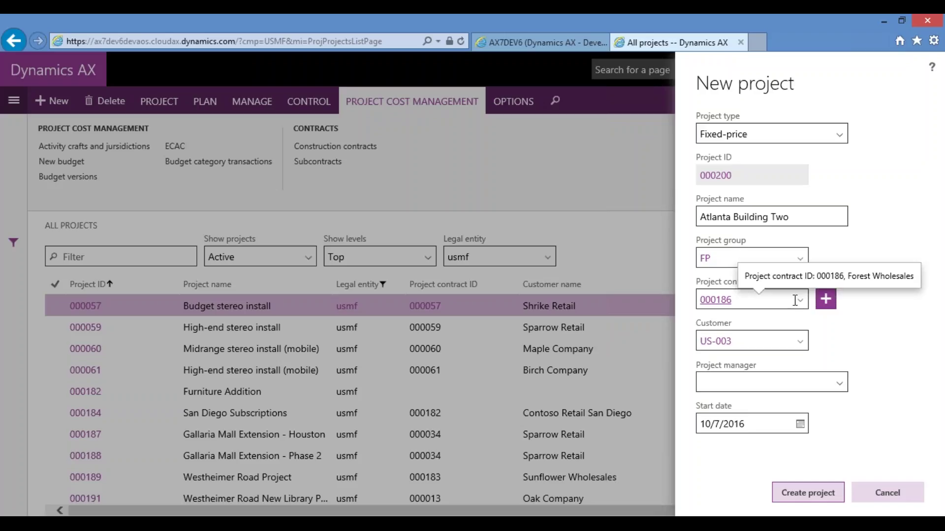
Step: Open the Project manager worker lookup listing employees and contractors
{"action": "left_click", "coordinate": [781, 383]}
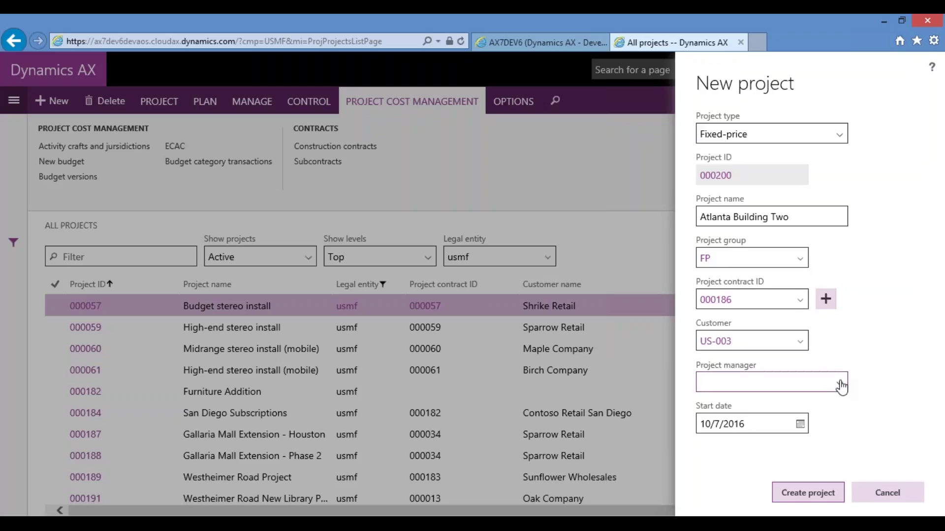
{"action": "left_click", "coordinate": [840, 384]}
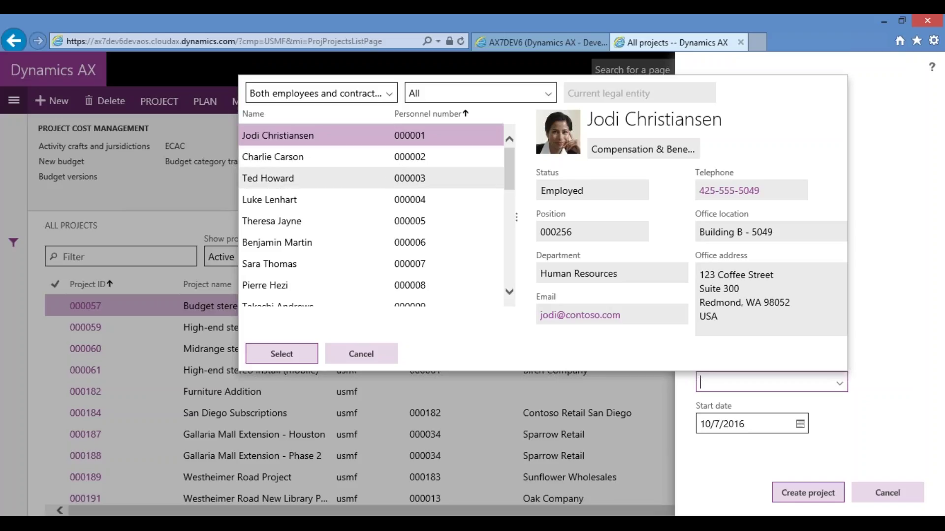
Step: Filter workers by Name 'contains' the manager's name and select the Operations practice manager
{"action": "left_click_drag", "start_coordinate": [513, 184], "coordinate": [513, 147]}
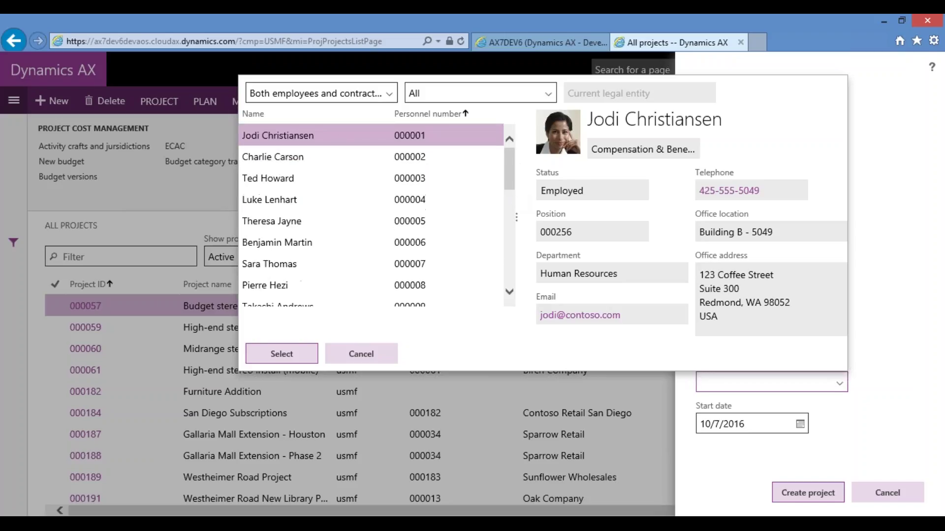
{"action": "left_click", "coordinate": [344, 140]}
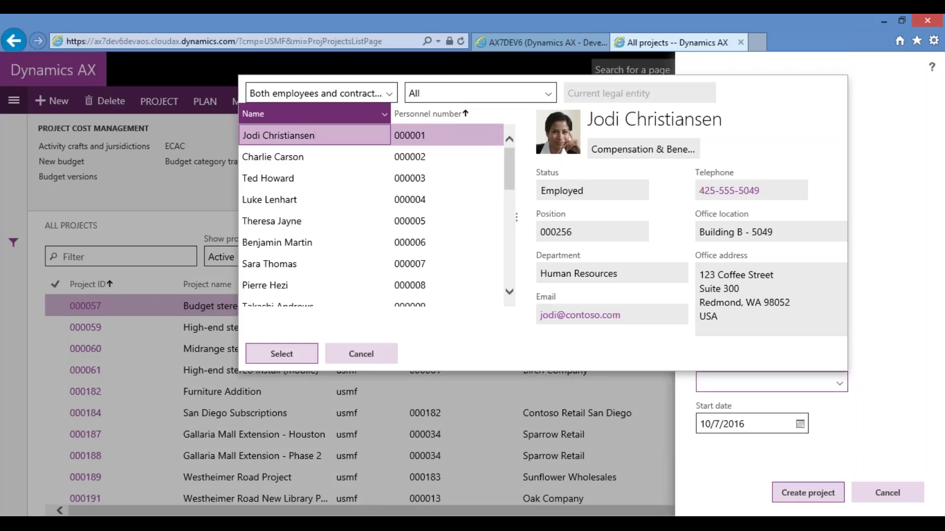
{"action": "left_click", "coordinate": [382, 115]}
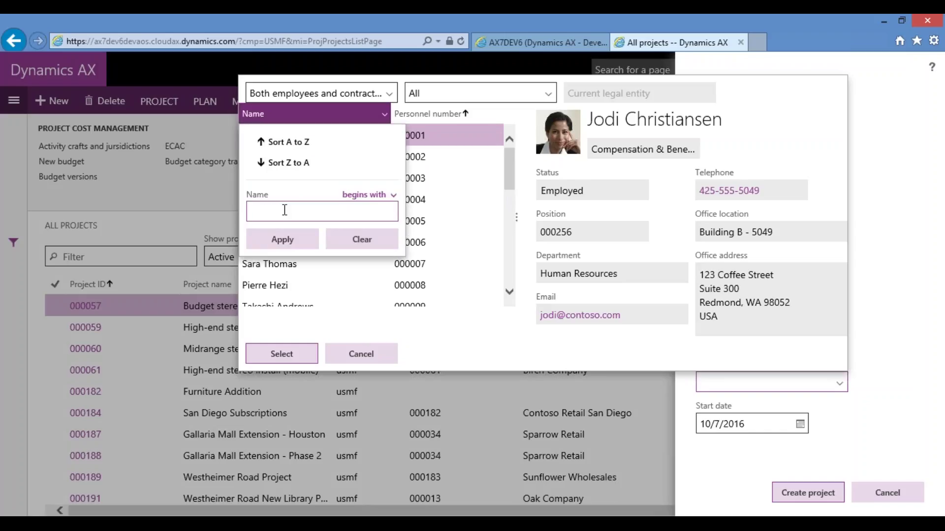
{"action": "type", "text": "june"}
{"action": "left_click", "coordinate": [394, 196]}
{"action": "left_click", "coordinate": [365, 257]}
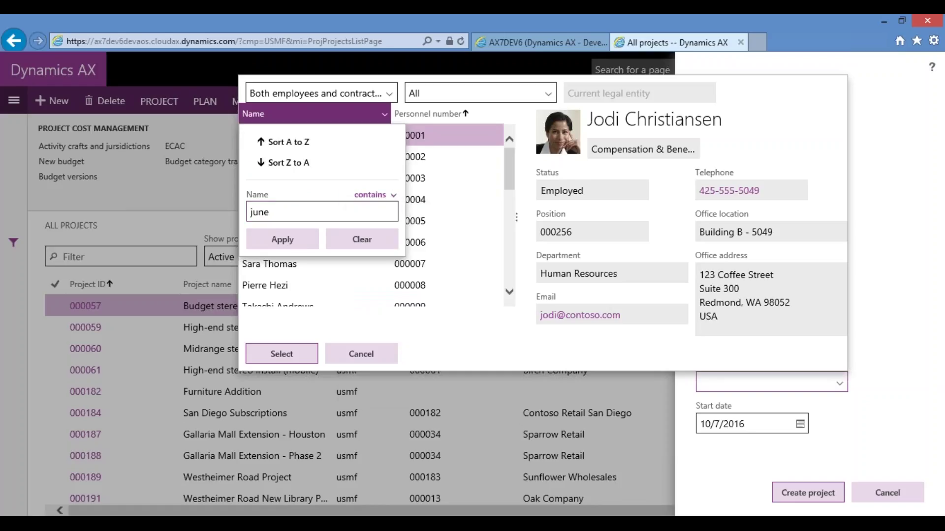
{"action": "left_click", "coordinate": [294, 240]}
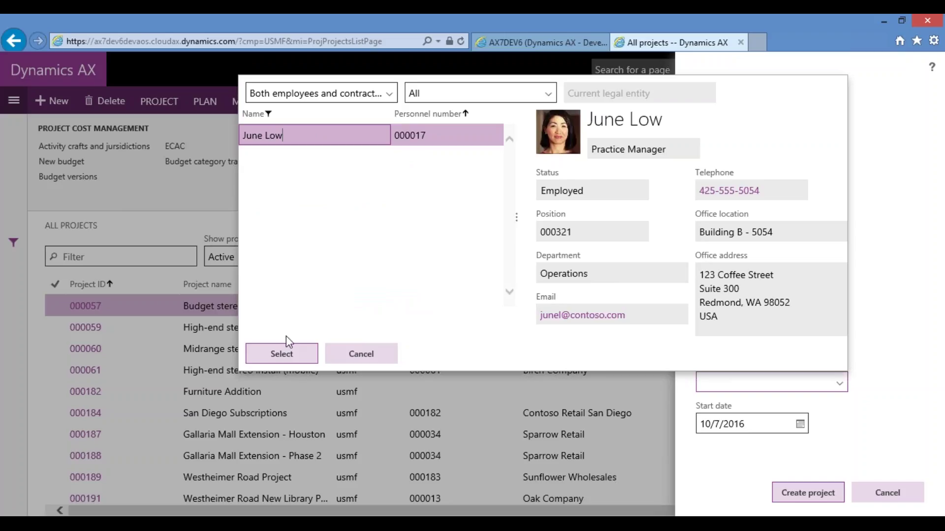
{"action": "left_click", "coordinate": [282, 354]}
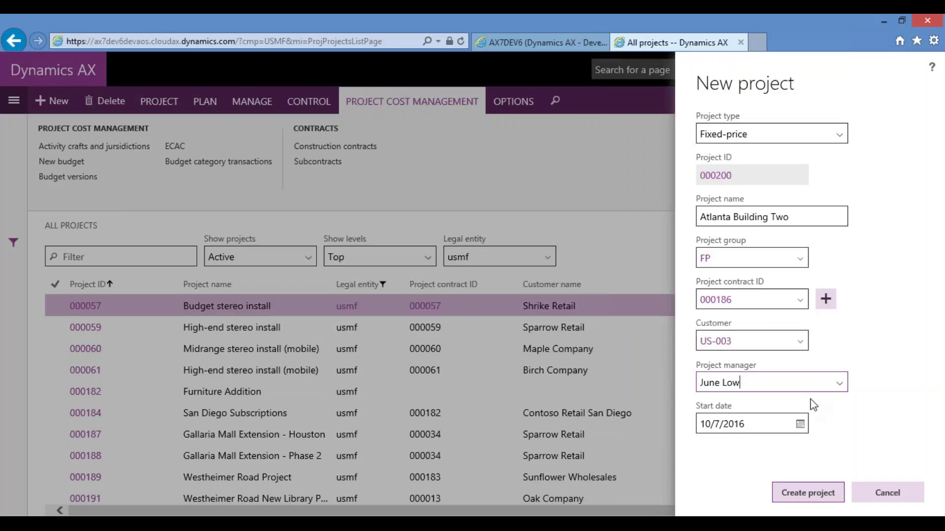
Step: Create project 000200 Atlanta Building Two and open its record
{"action": "left_click", "coordinate": [803, 503]}
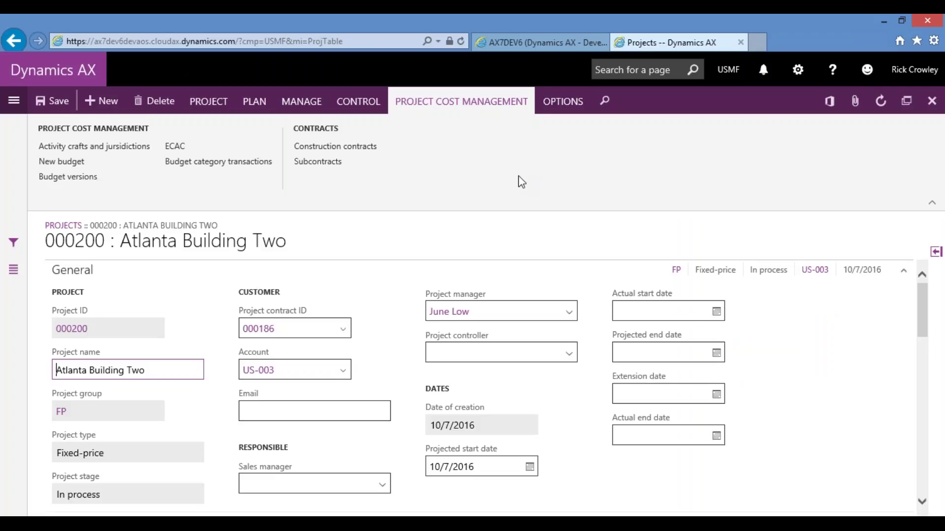
Step: Show the PROJECT ribbon actions and collapse the General section with the page zoomed out
{"action": "left_click", "coordinate": [217, 106]}
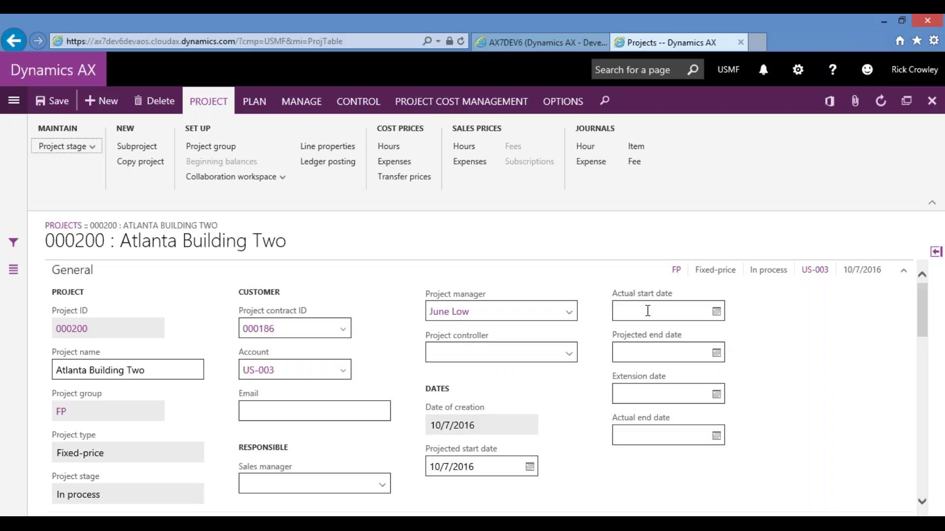
{"action": "key", "text": "ctrl+minus"}
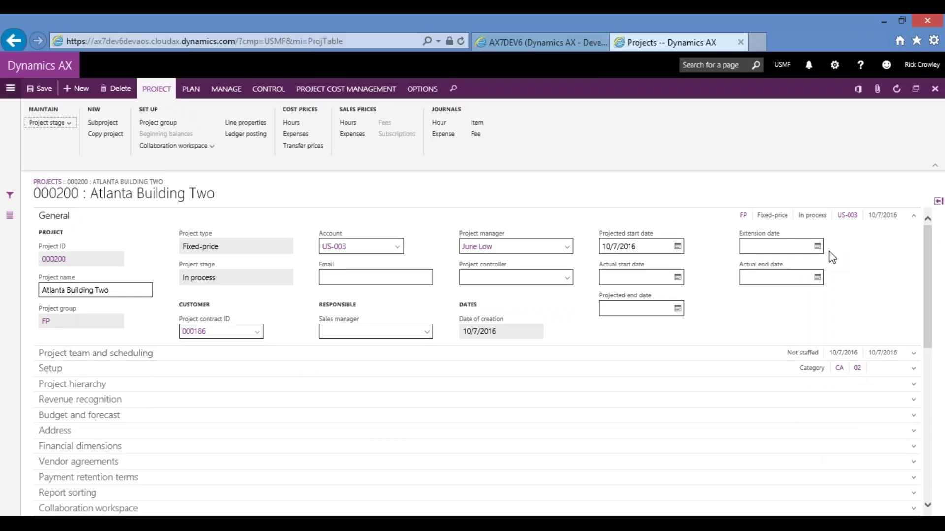
{"action": "left_click", "coordinate": [46, 217]}
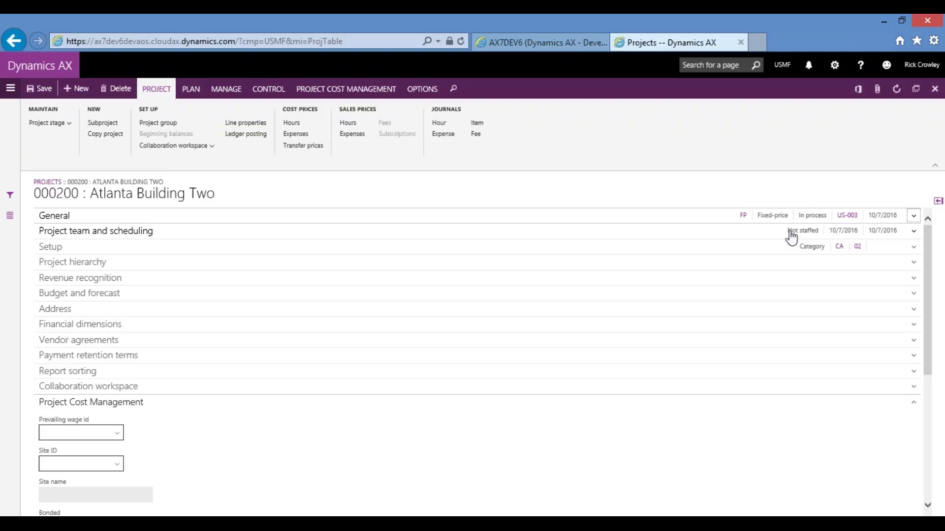
{"action": "key", "text": "ctrl+plus"}
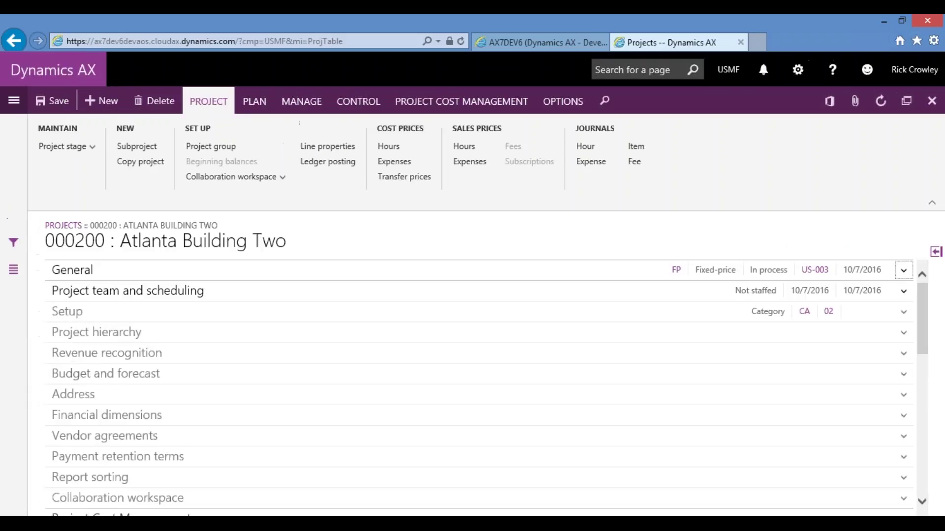
Step: Expand the Setup and Project hierarchy sections to review tax group CA and price group 02
{"action": "left_click", "coordinate": [70, 319]}
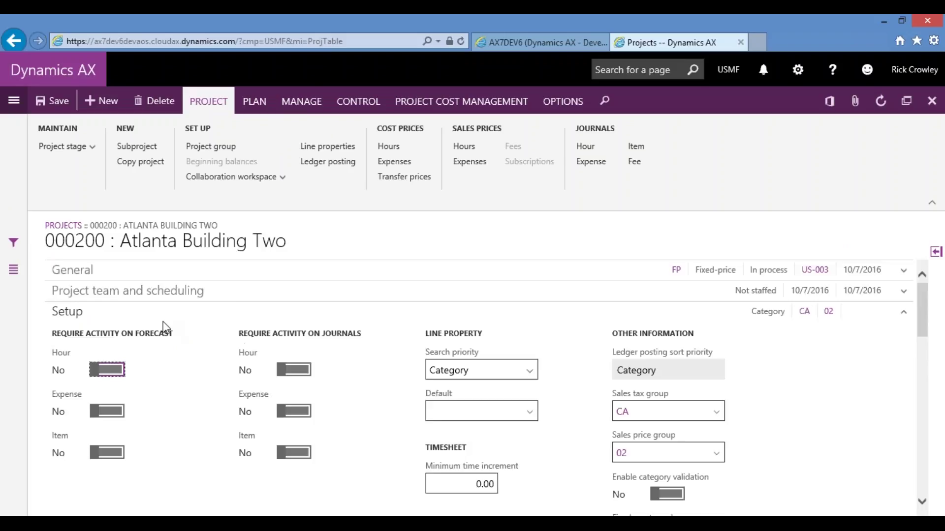
{"action": "scroll", "coordinate": [164, 327], "scroll_direction": "down", "scroll_amount": 3}
{"action": "scroll", "coordinate": [164, 328], "scroll_direction": "down", "scroll_amount": 2}
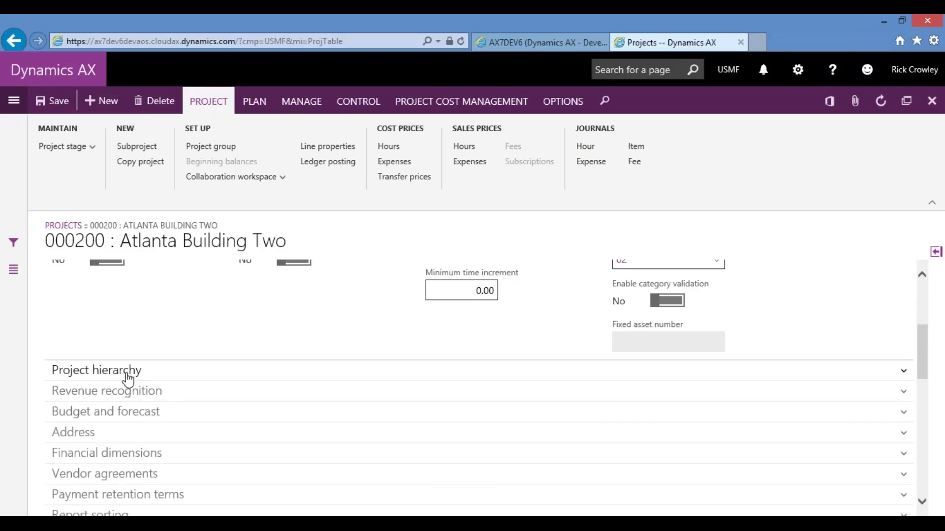
{"action": "left_click", "coordinate": [128, 379]}
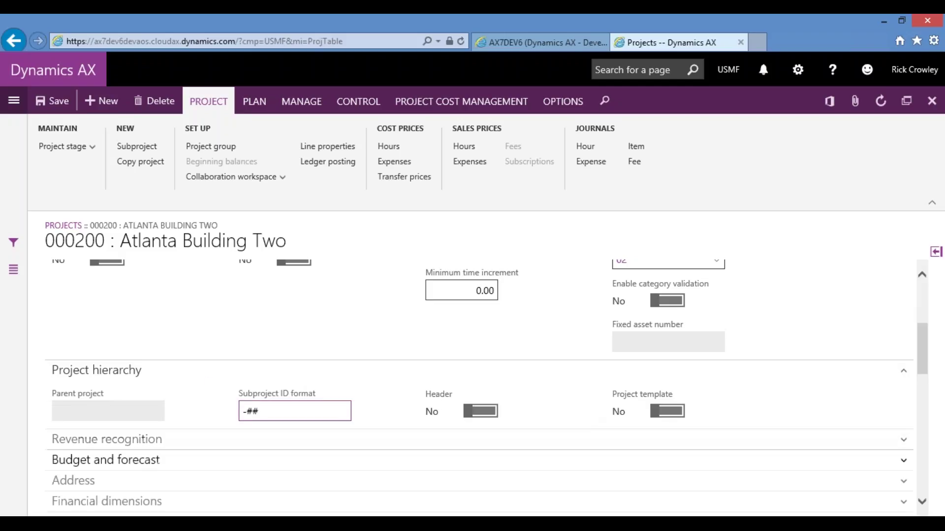
{"action": "scroll", "coordinate": [232, 393], "scroll_direction": "down", "scroll_amount": 2}
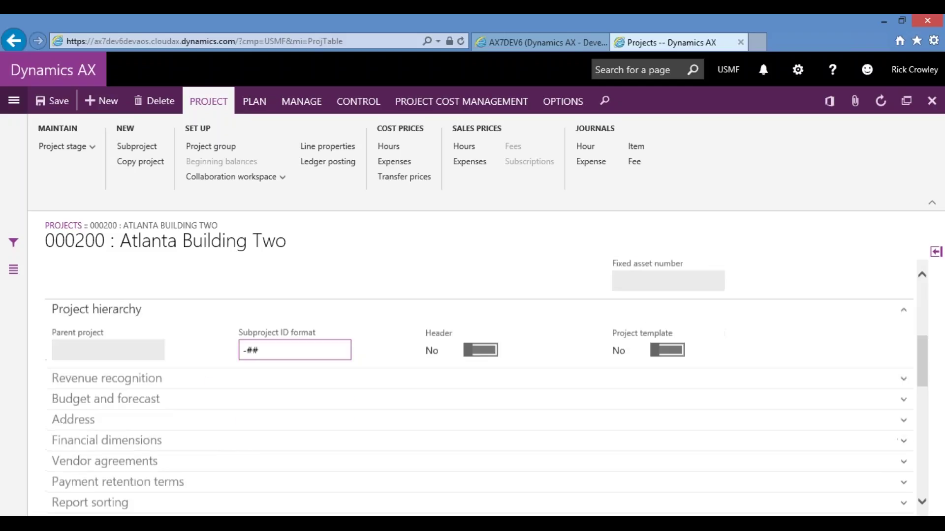
{"action": "scroll", "coordinate": [227, 395], "scroll_direction": "down", "scroll_amount": 1}
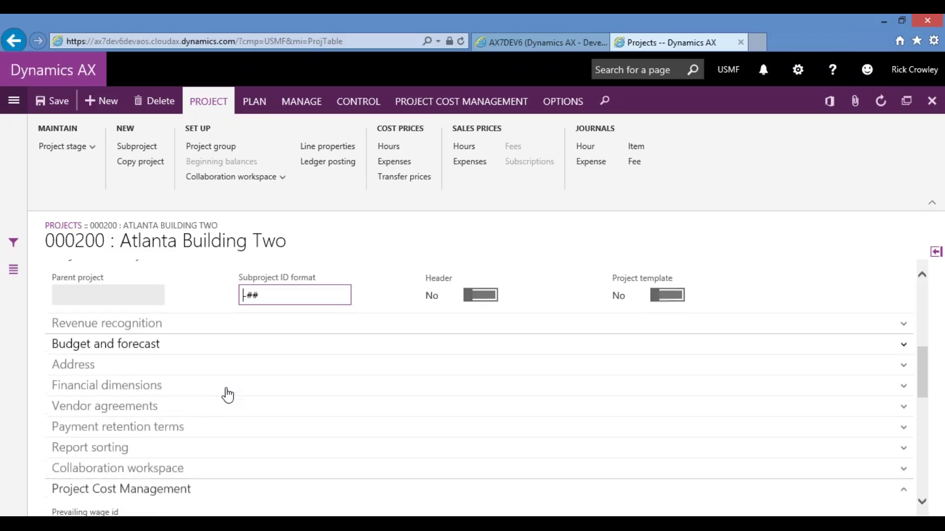
Step: Expand the Address section and review Project Cost Management down to the close dates
{"action": "left_click", "coordinate": [85, 367]}
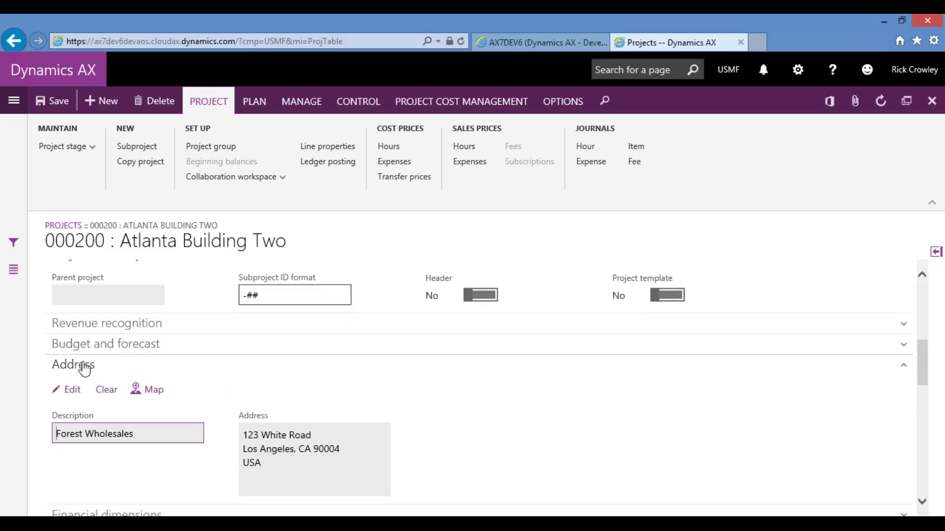
{"action": "scroll", "coordinate": [88, 371], "scroll_direction": "down", "scroll_amount": 1}
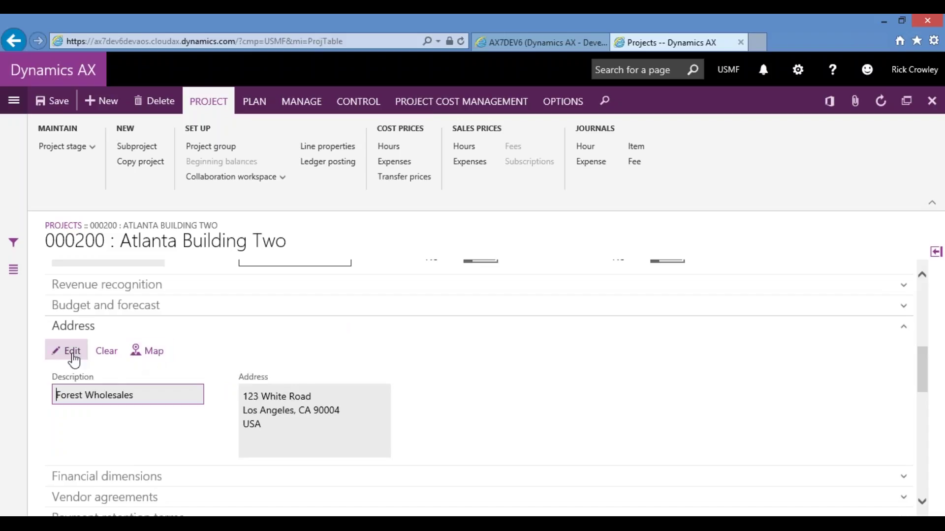
{"action": "scroll", "coordinate": [74, 360], "scroll_direction": "down", "scroll_amount": 2}
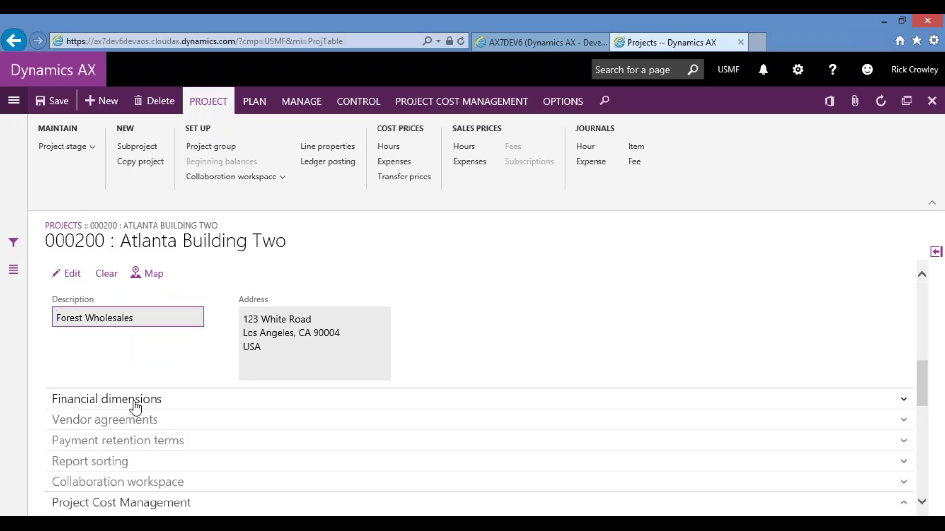
{"action": "scroll", "coordinate": [154, 399], "scroll_direction": "down", "scroll_amount": 1}
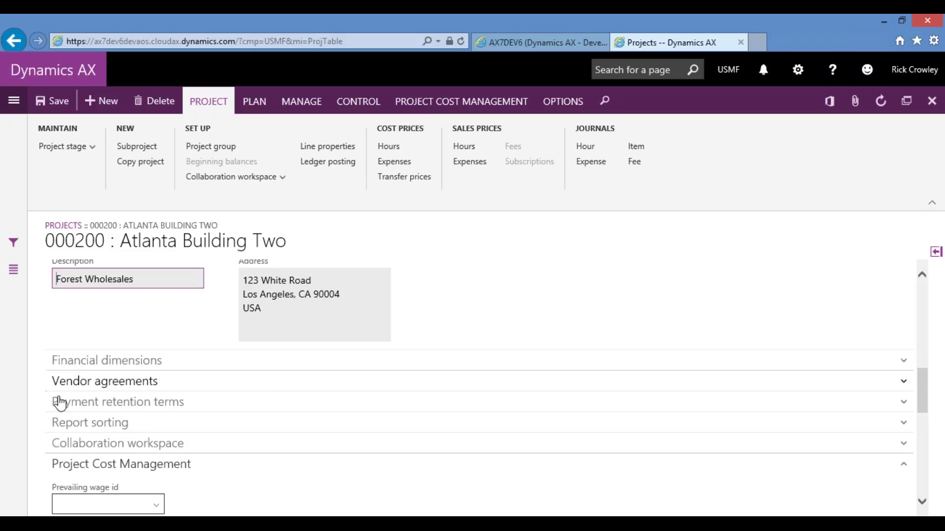
{"action": "scroll", "coordinate": [78, 384], "scroll_direction": "down", "scroll_amount": 3}
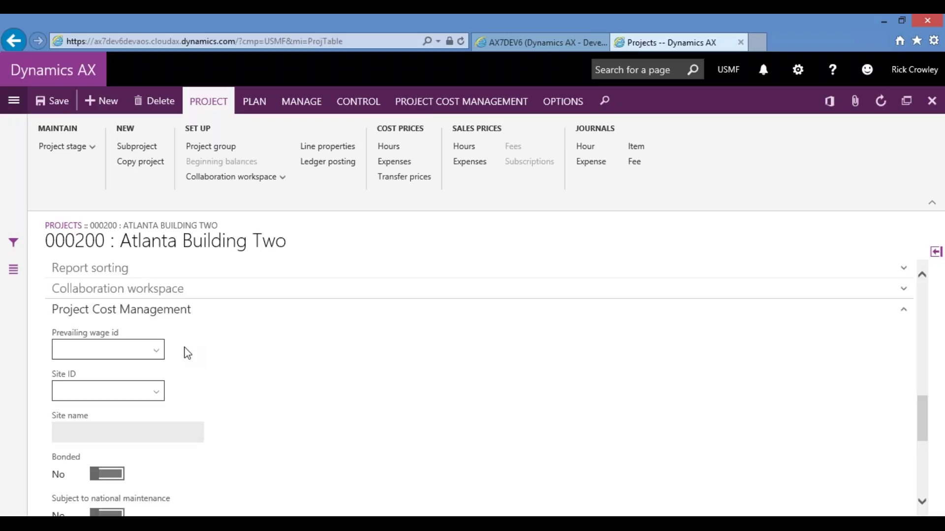
{"action": "scroll", "coordinate": [187, 352], "scroll_direction": "down", "scroll_amount": 2}
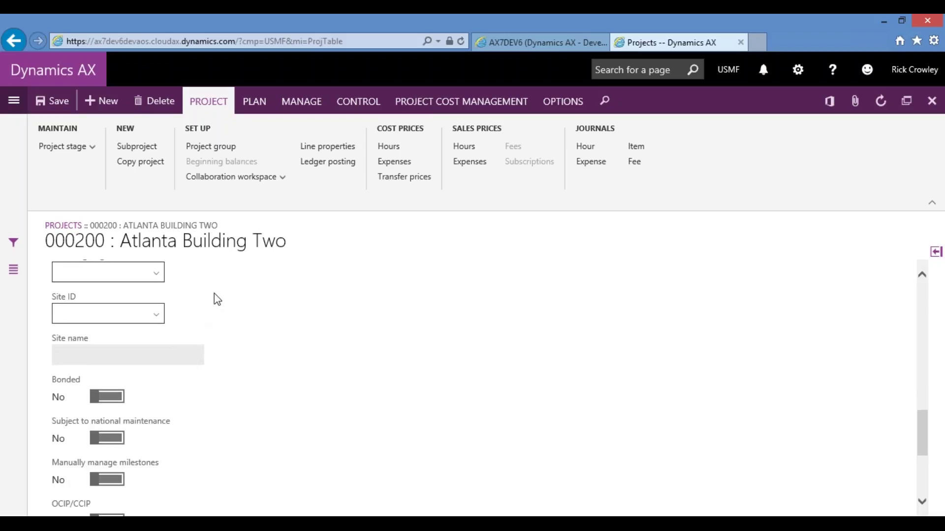
{"action": "scroll", "coordinate": [208, 317], "scroll_direction": "down", "scroll_amount": 5}
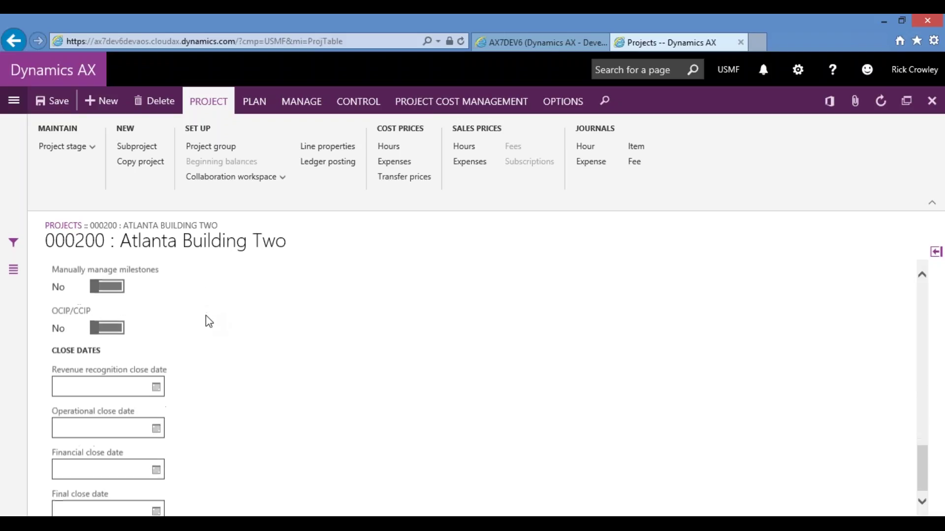
{"action": "scroll", "coordinate": [209, 320], "scroll_direction": "down", "scroll_amount": 1}
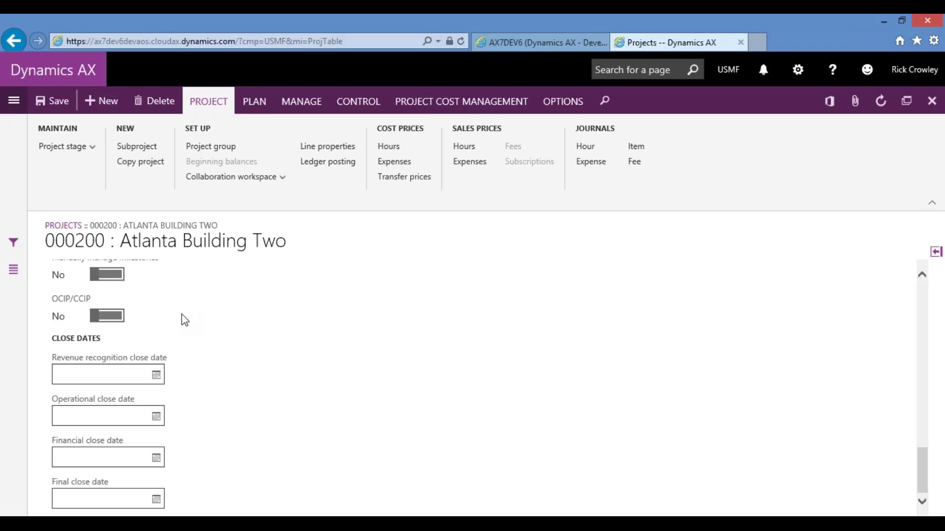
{"action": "scroll", "coordinate": [185, 321], "scroll_direction": "up", "scroll_amount": 10}
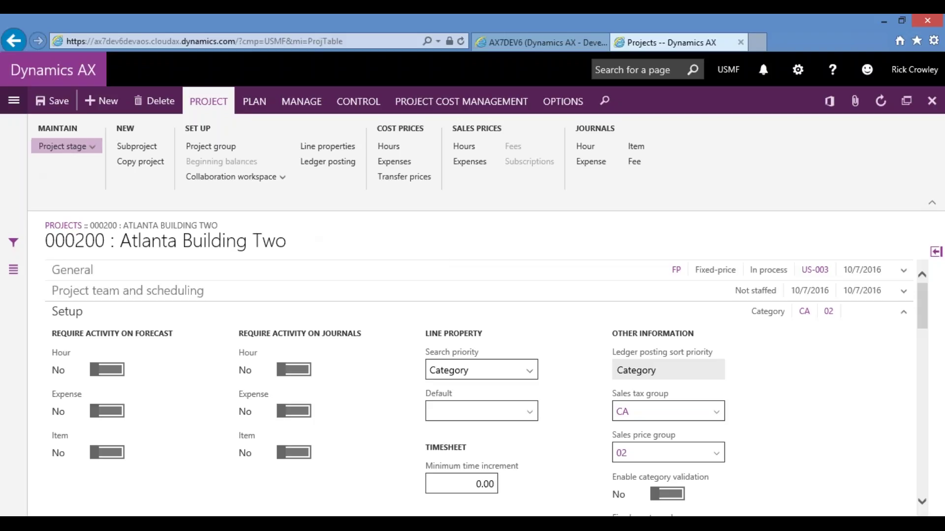
Step: Check the Project stage options without changing them, then show the MANAGE actions
{"action": "left_click", "coordinate": [92, 152]}
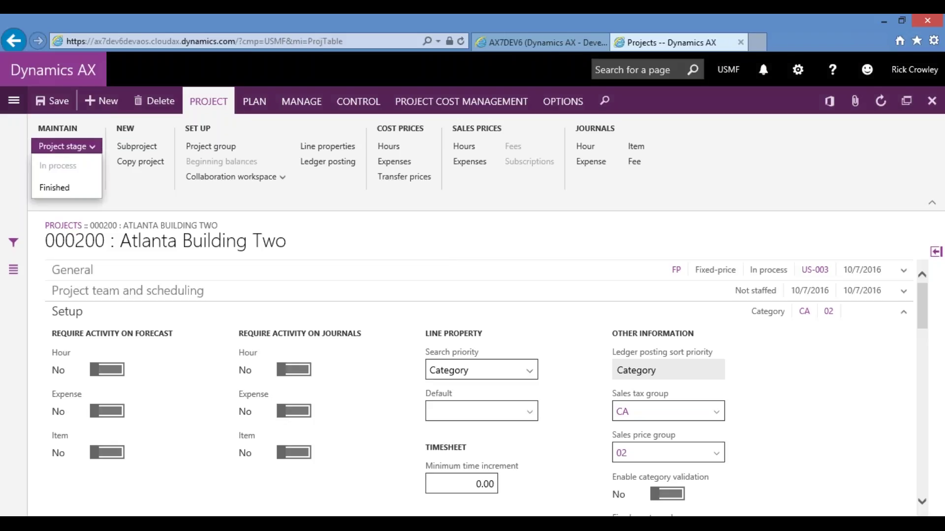
{"action": "left_click", "coordinate": [259, 138]}
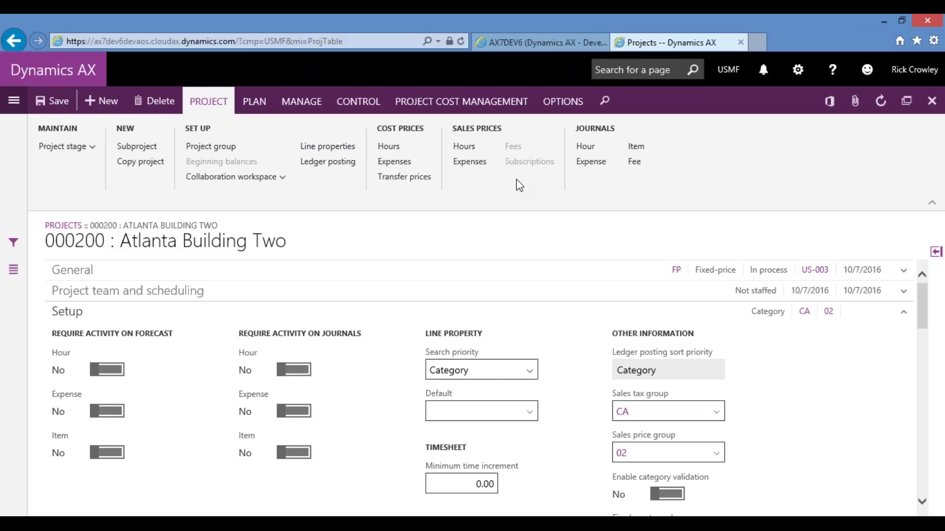
{"action": "left_click", "coordinate": [302, 102]}
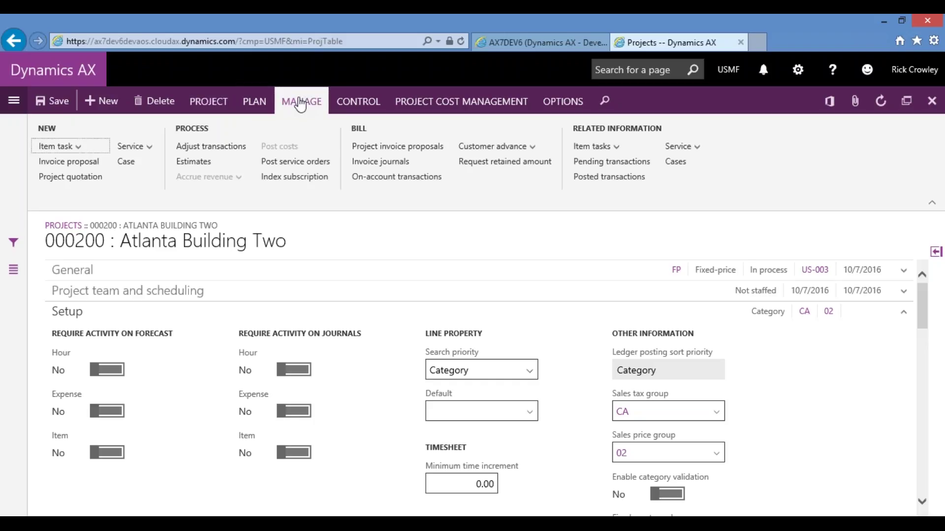
Step: List project 000200's item task options, then display its Control actions for statements, invoicing and cost control
{"action": "left_click", "coordinate": [96, 153]}
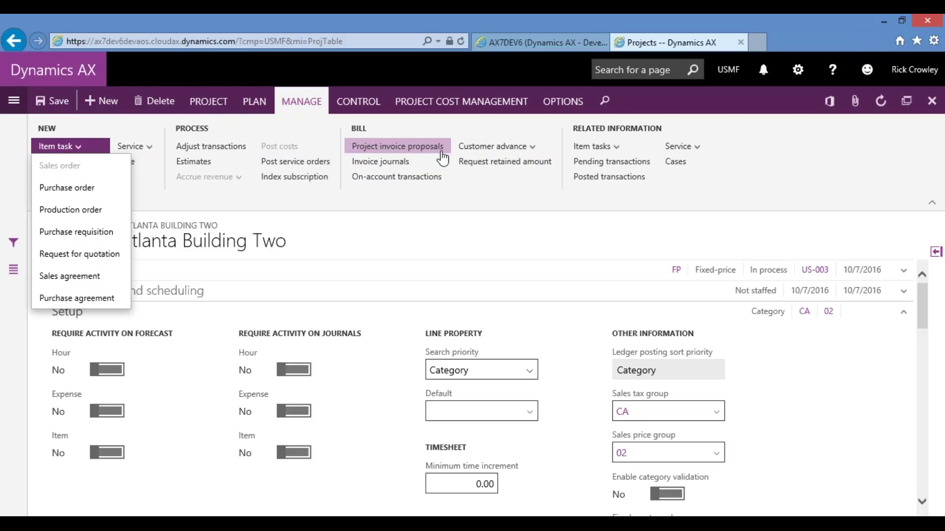
{"action": "left_click", "coordinate": [375, 104]}
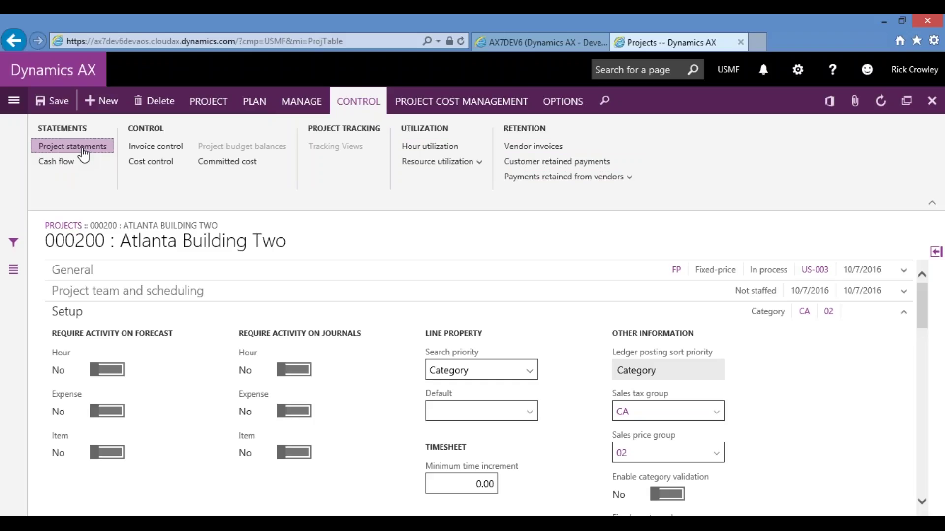
{"action": "left_click", "coordinate": [83, 148]}
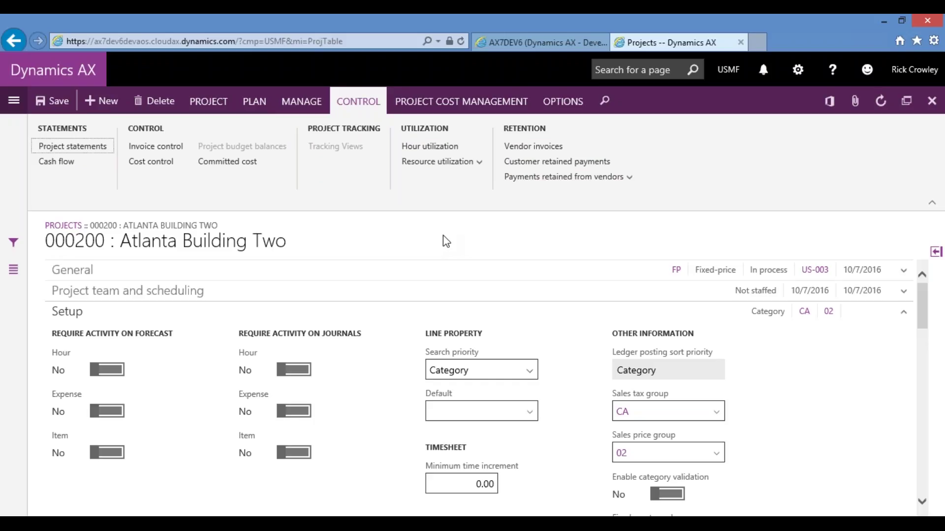
{"action": "left_click", "coordinate": [942, 32]}
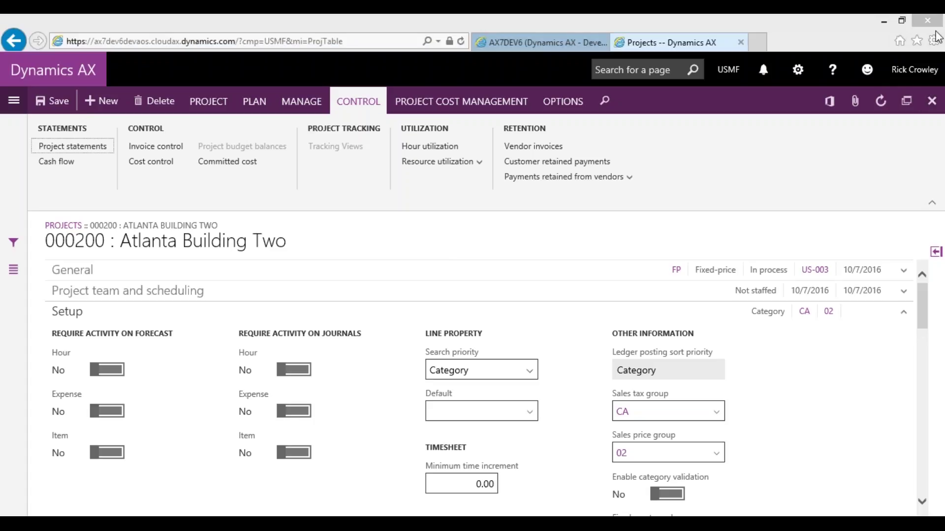
{"action": "left_click", "coordinate": [937, 63]}
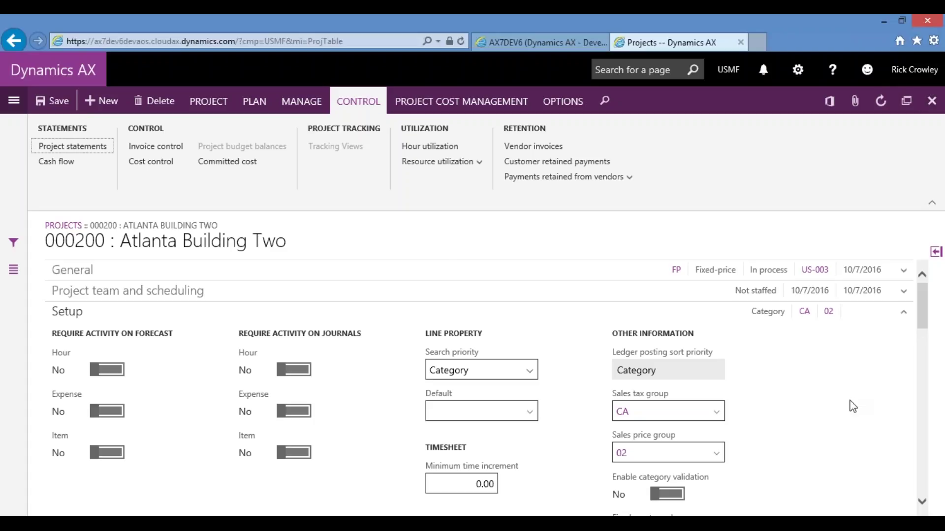